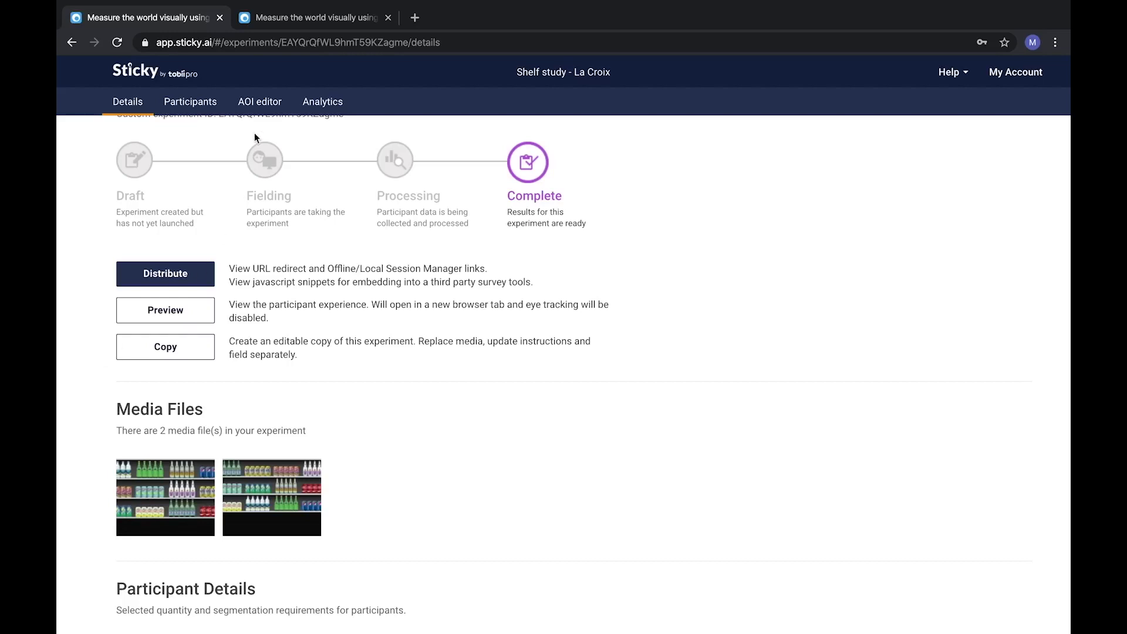
Open the survey results in Analytics and select the 'La Croix 10s with click.zip' stimulus.
left_click(320, 102)
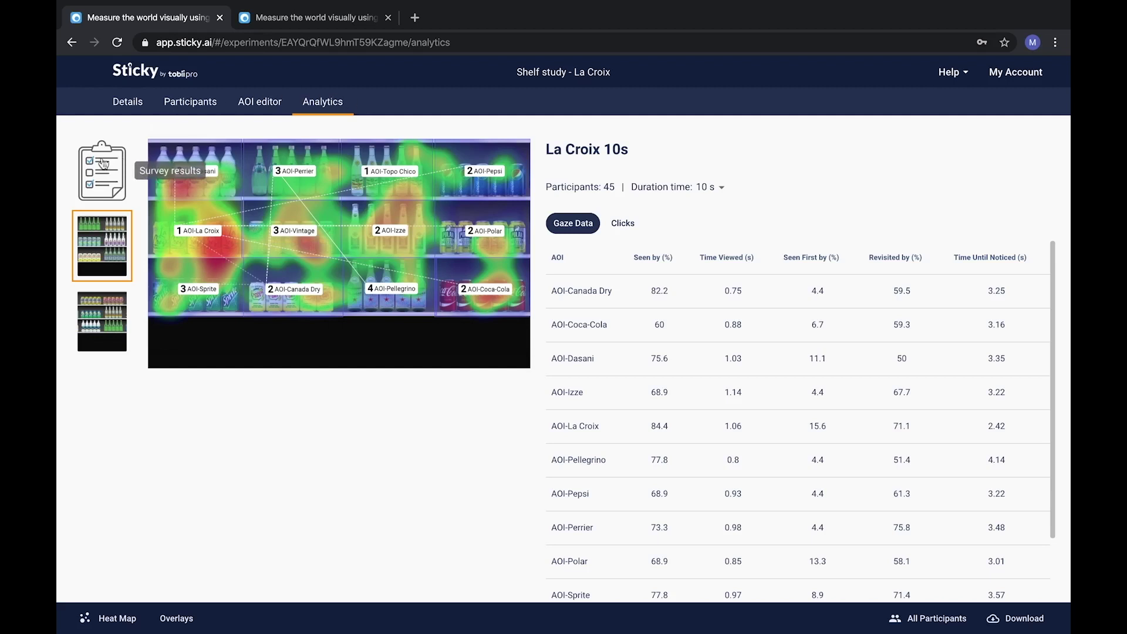
left_click(104, 164)
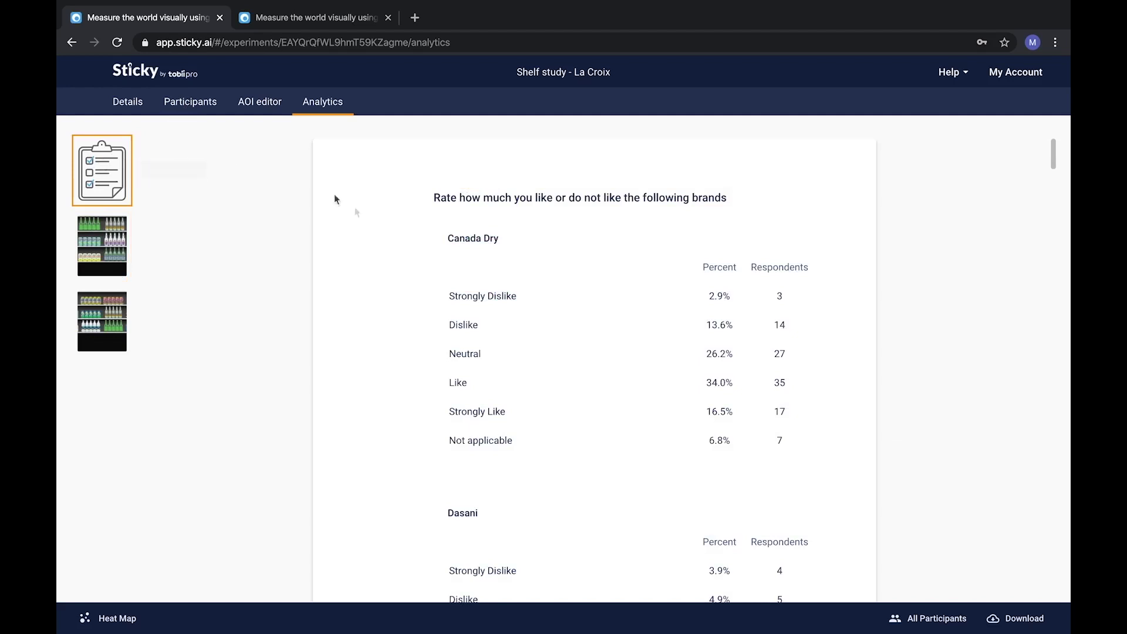
scroll(398, 253, "down", 13)
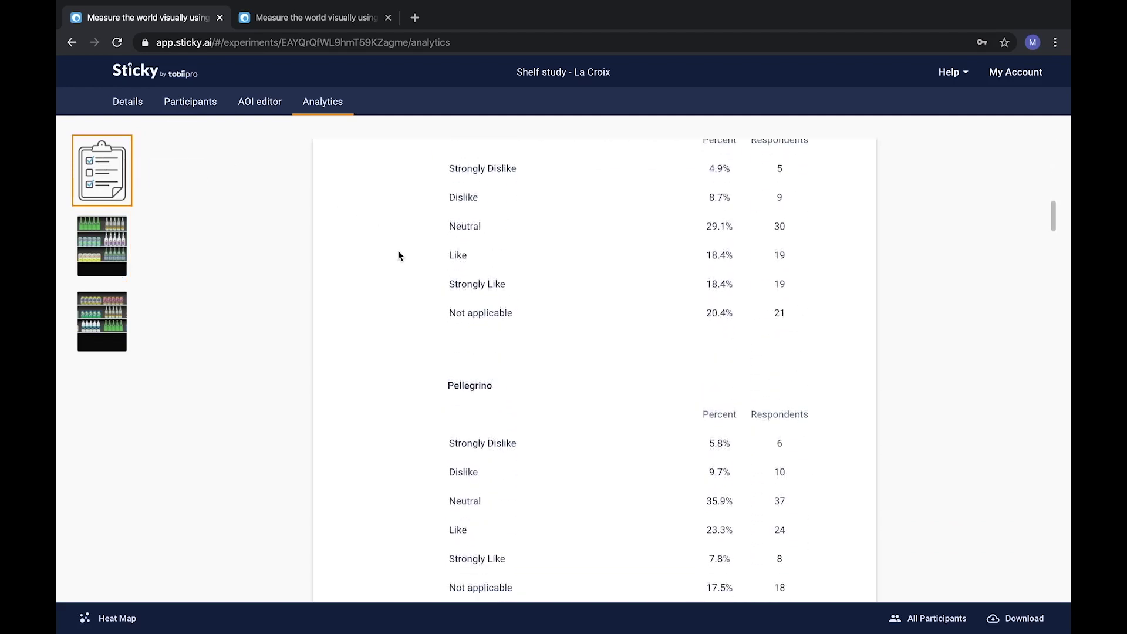
left_click(101, 255)
left_click(102, 315)
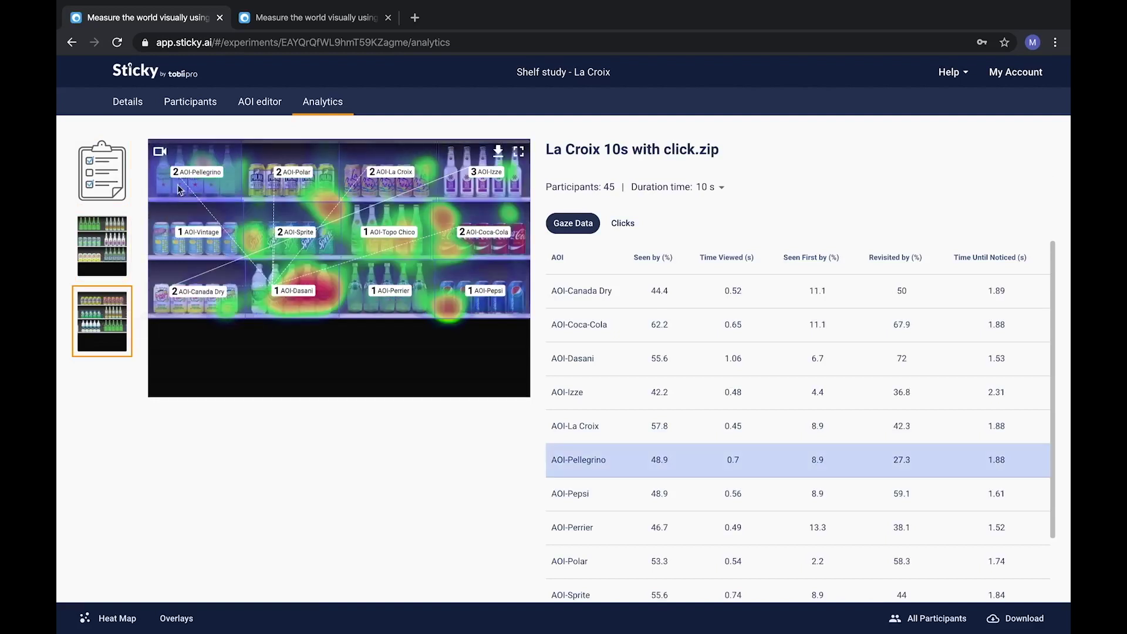
left_click(159, 152)
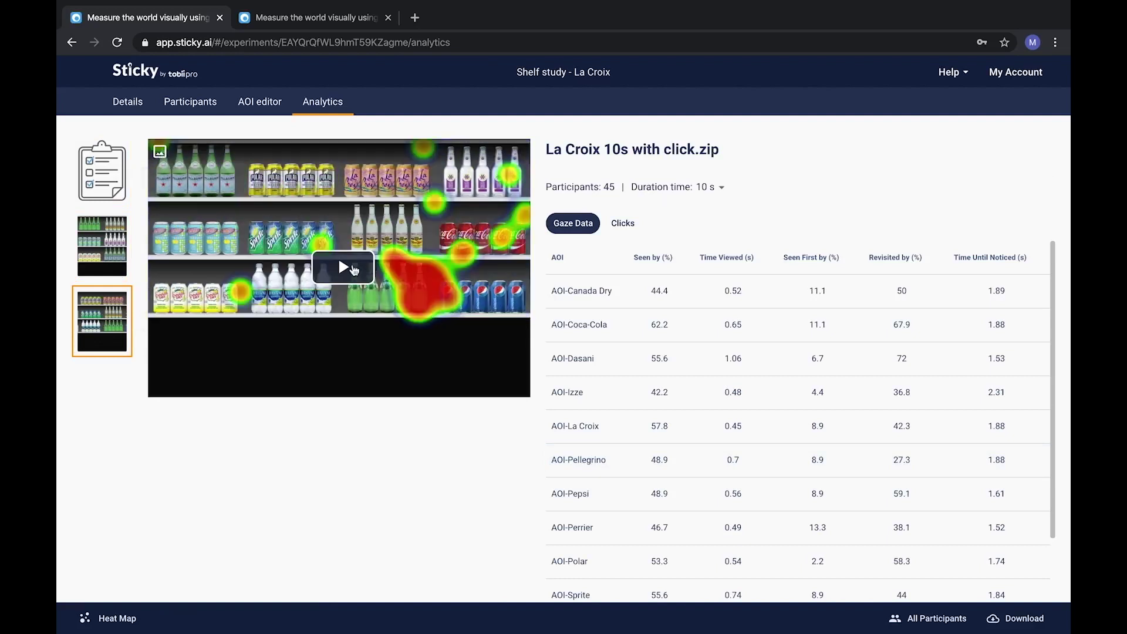
left_click(351, 266)
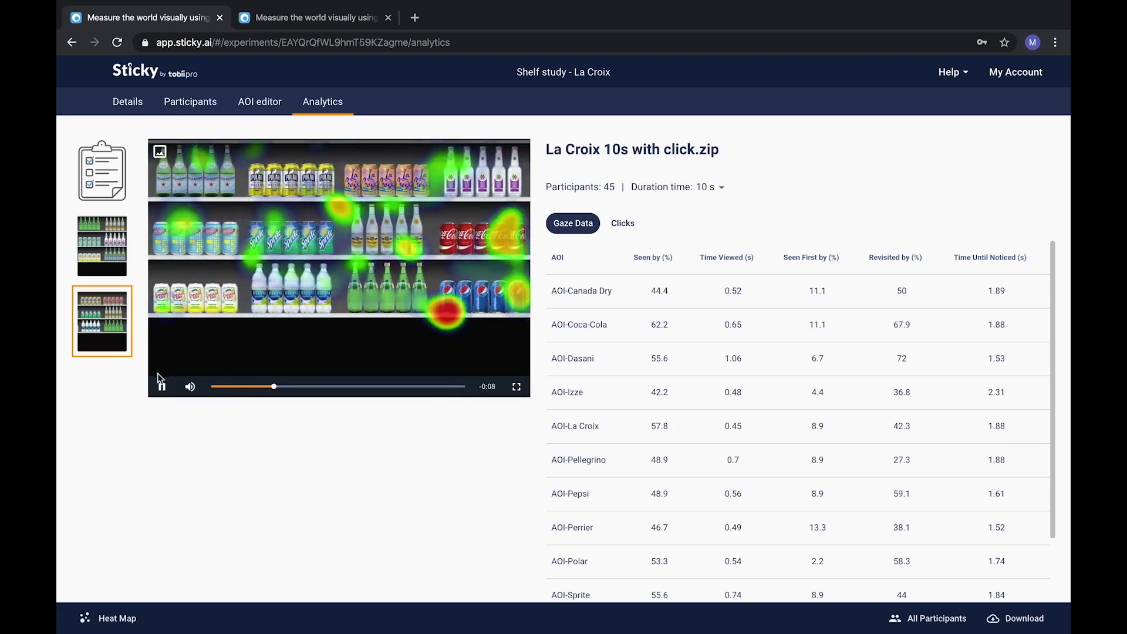
mouse_move(190, 389)
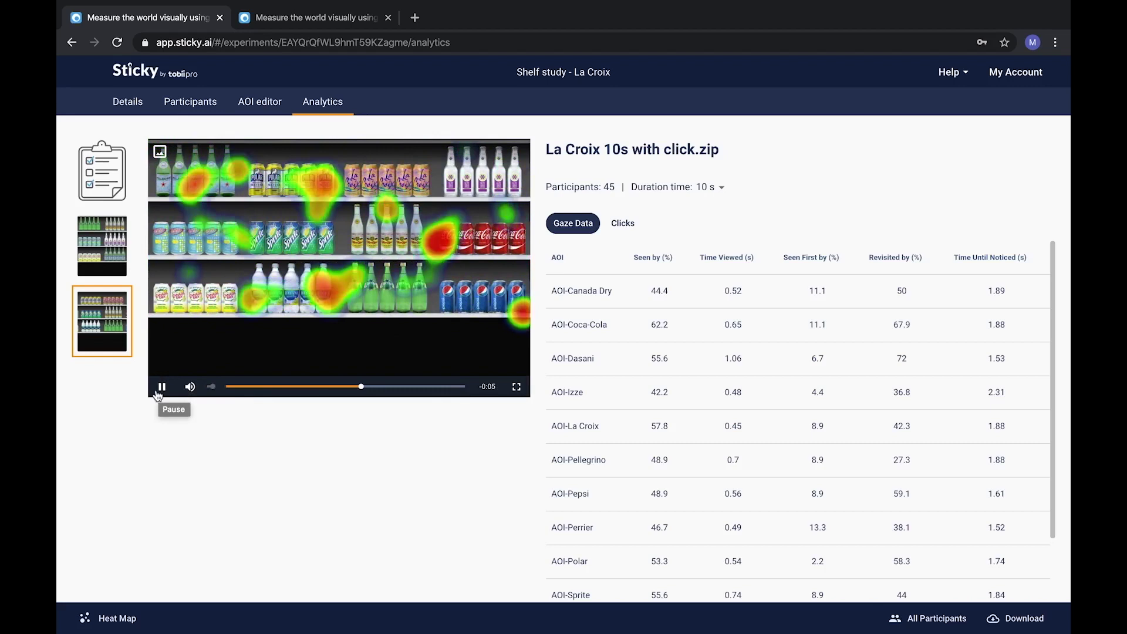
left_click(161, 387)
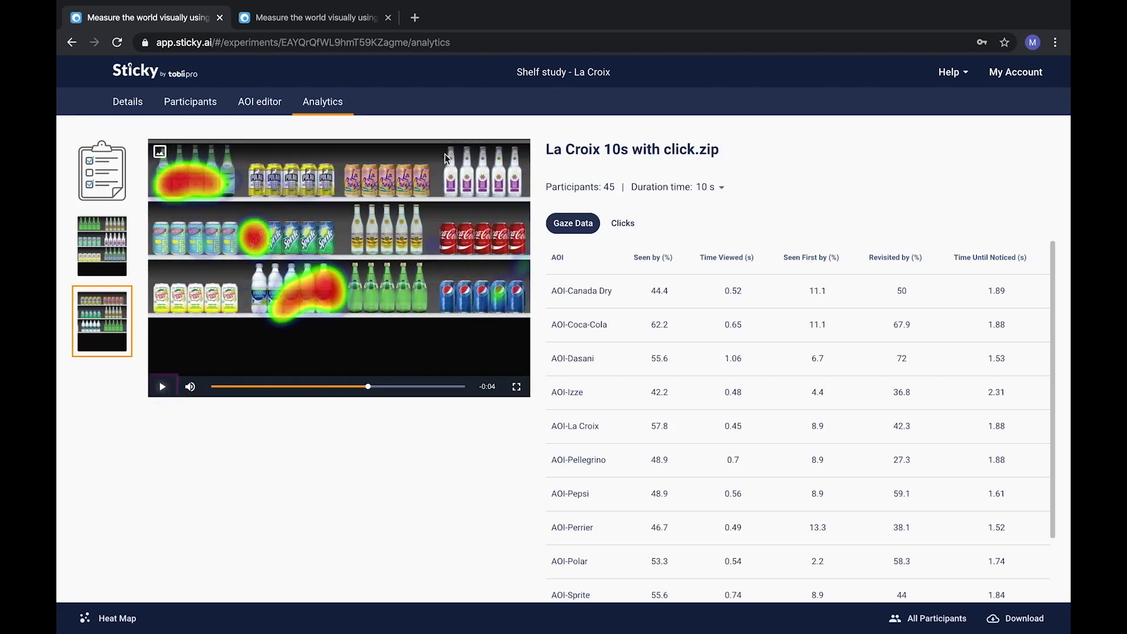
right_click(291, 191)
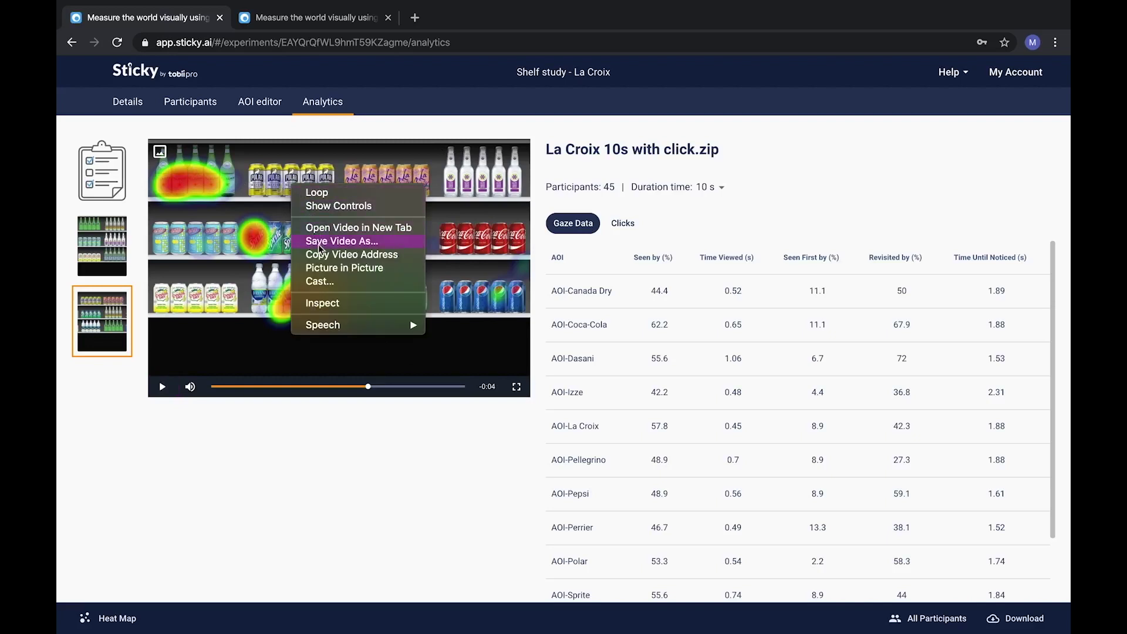
left_click(264, 202)
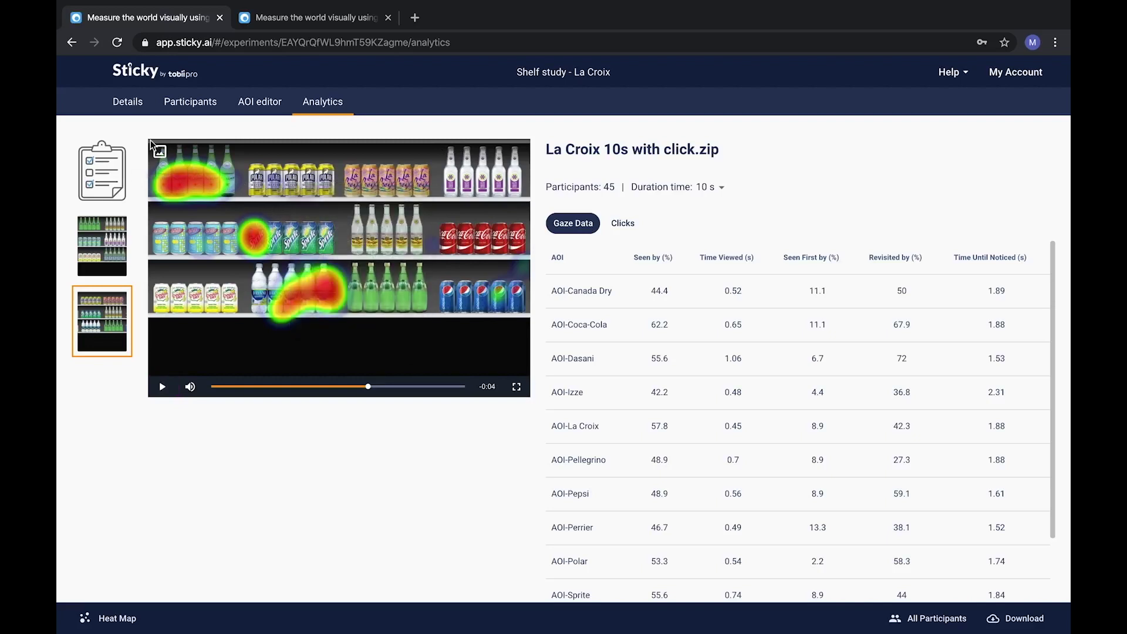
left_click(160, 153)
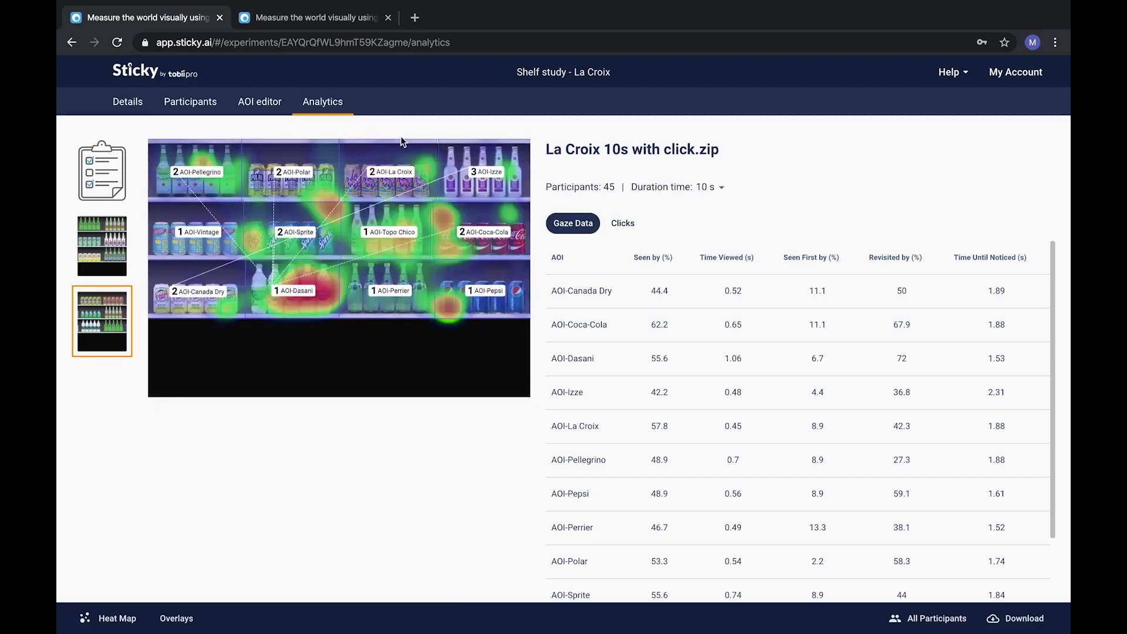
mouse_move(464, 148)
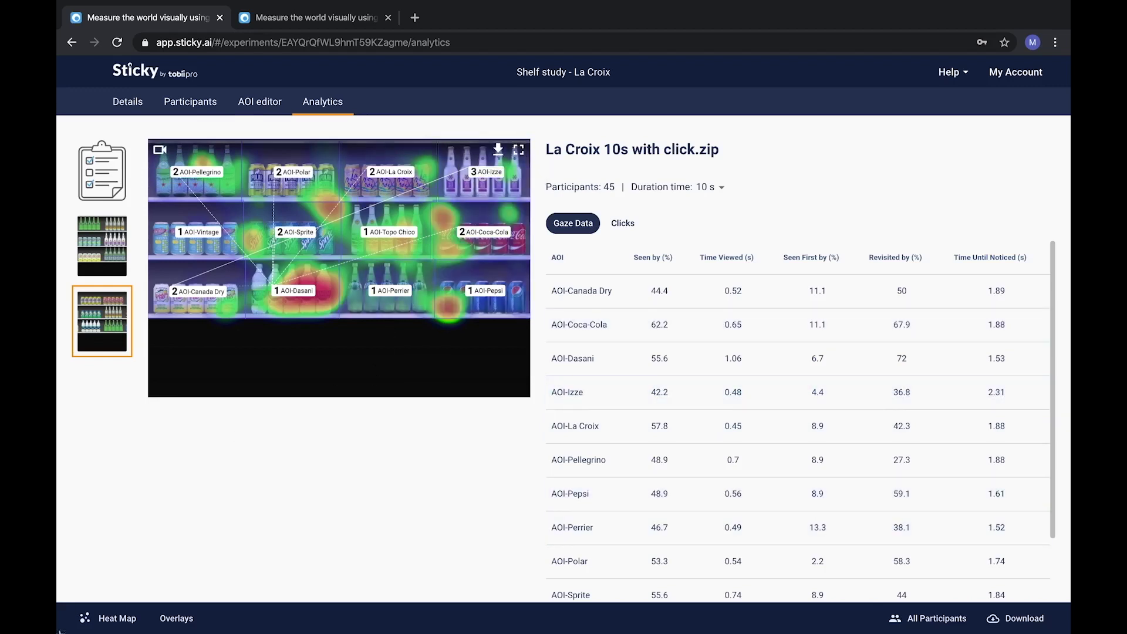
left_click(111, 618)
left_click(128, 503)
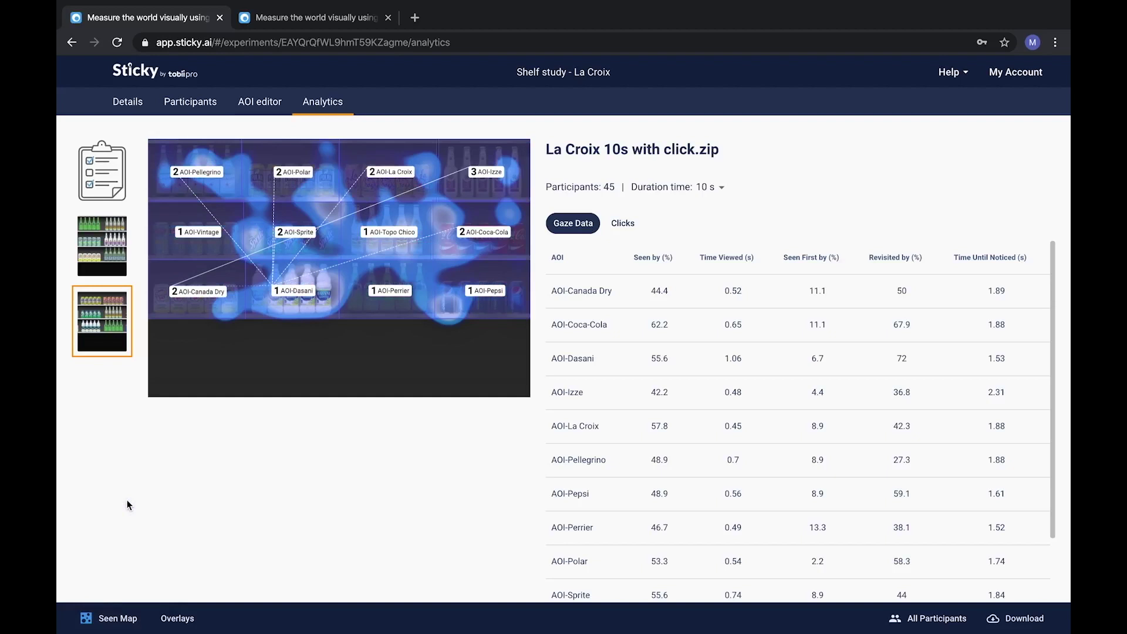
left_click(108, 623)
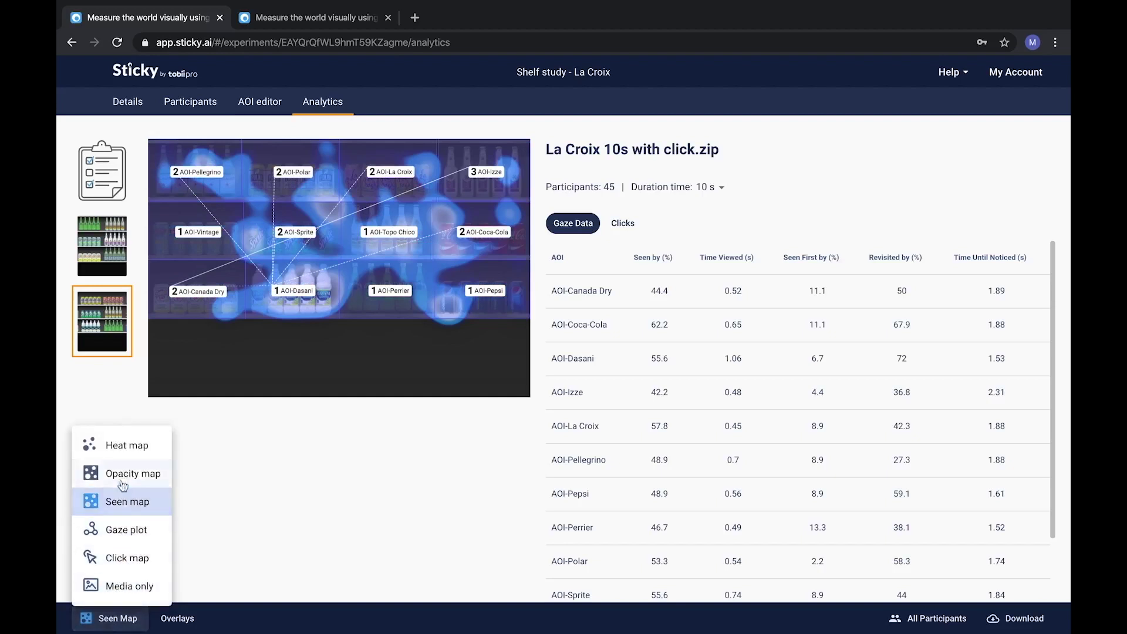
left_click(121, 447)
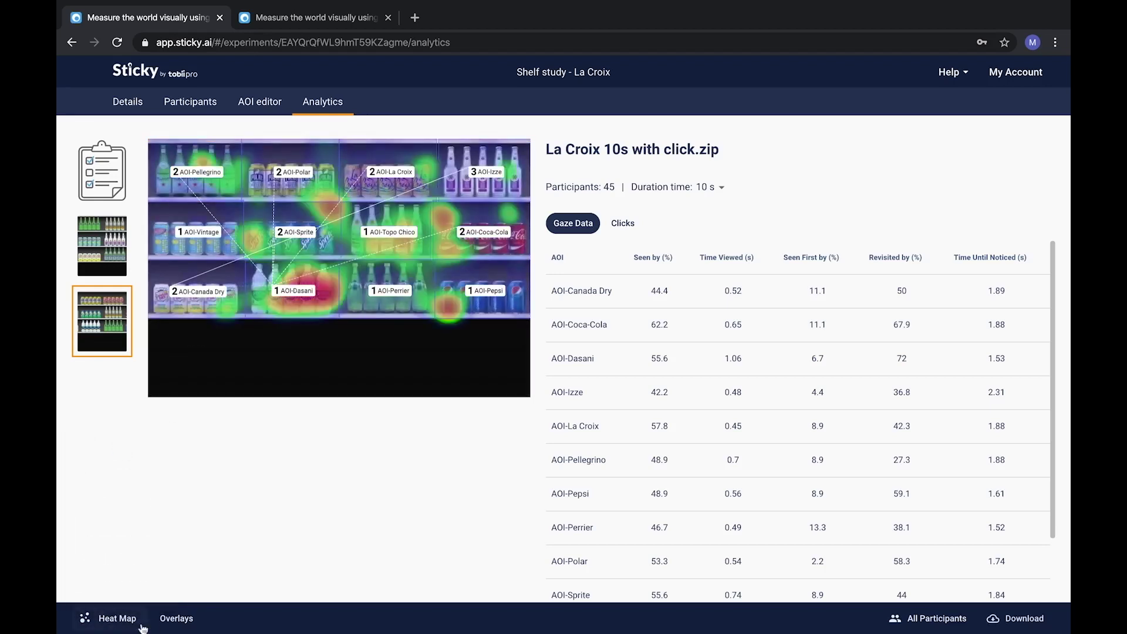
Turn off AOI outlines, colour the overlay labels purple, and keep AOI names beside seen-order numbers.
left_click(181, 621)
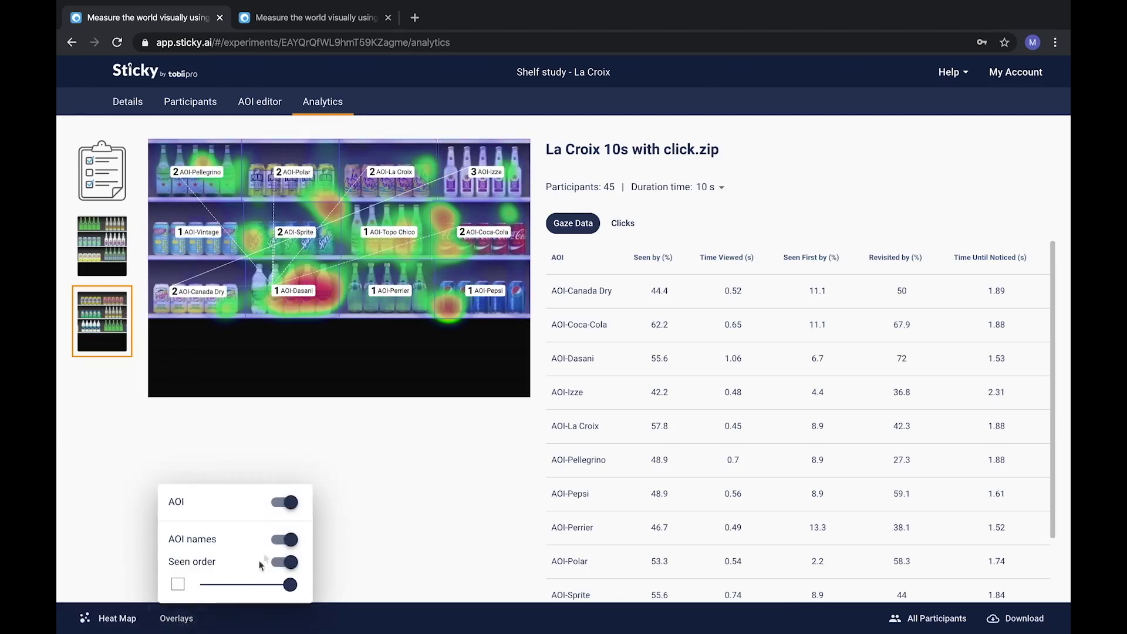
left_click(291, 508)
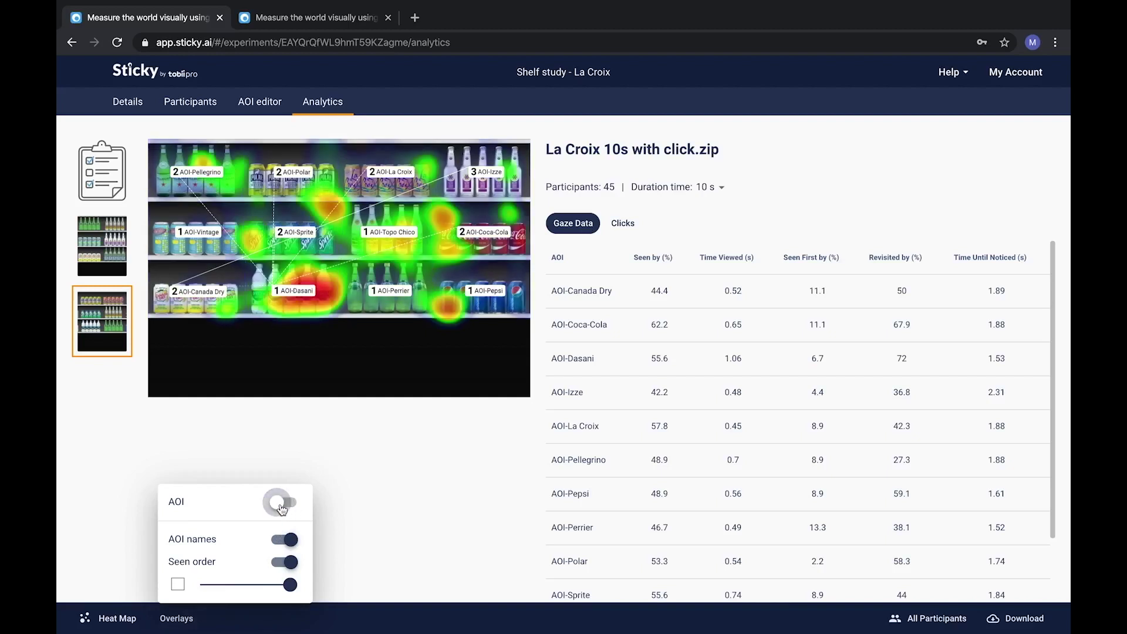
left_click(291, 546)
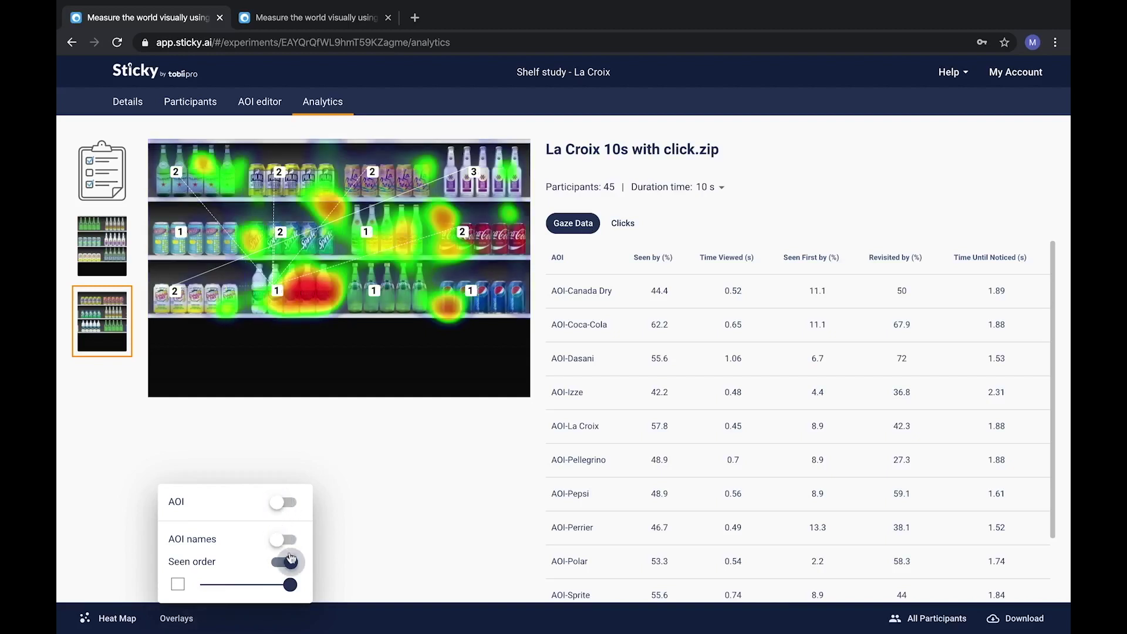
left_click(178, 584)
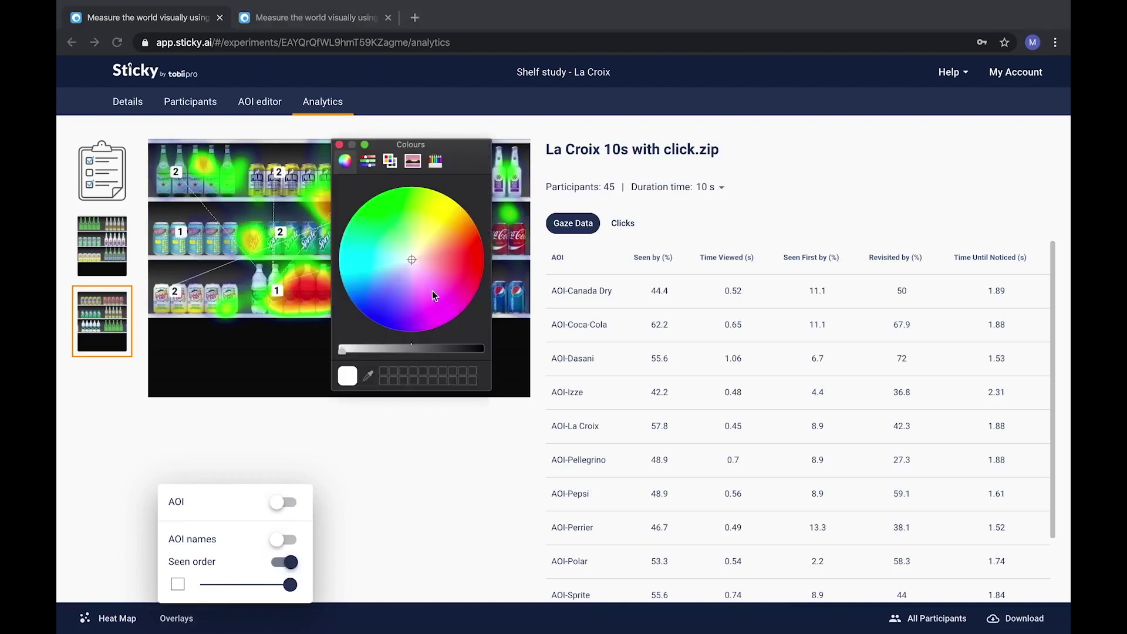
left_click_drag(432, 290, 412, 309)
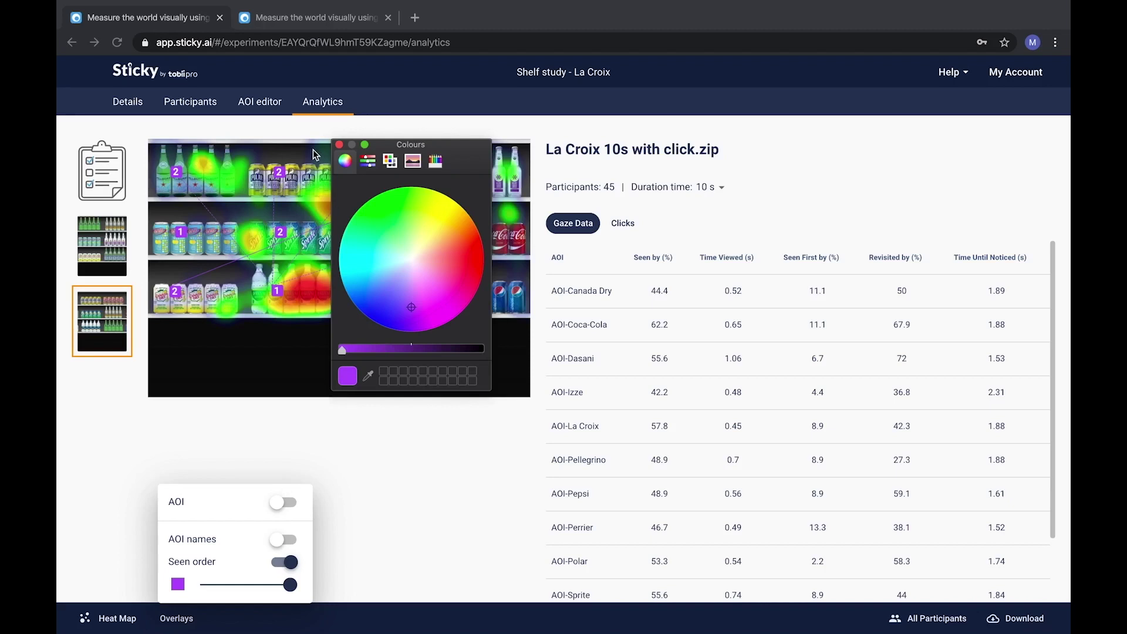
left_click(339, 144)
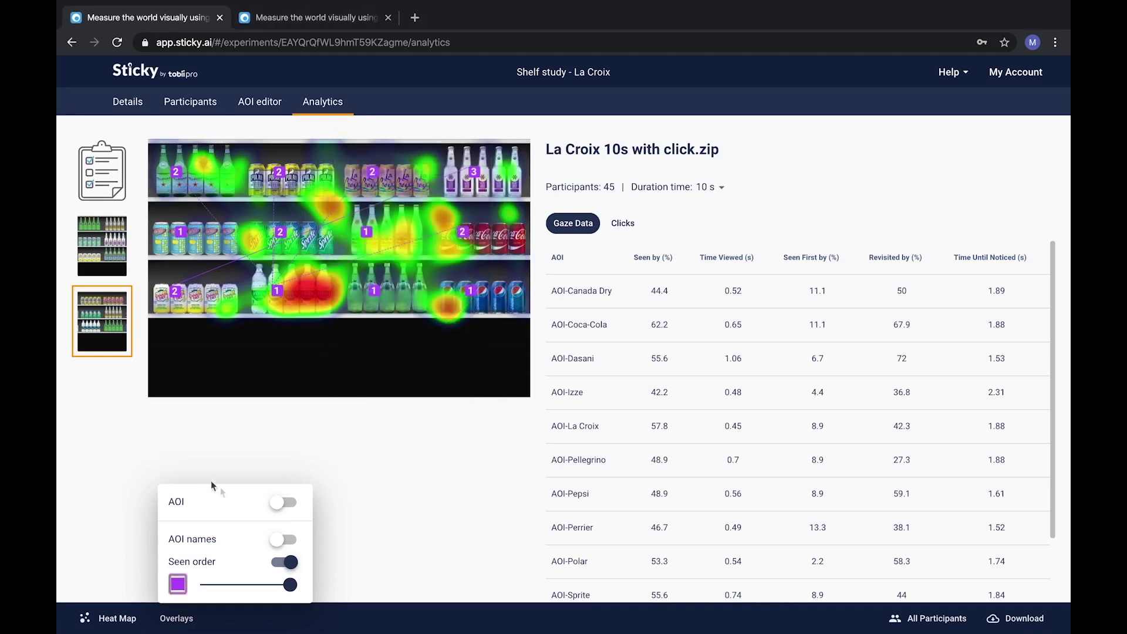
left_click(280, 541)
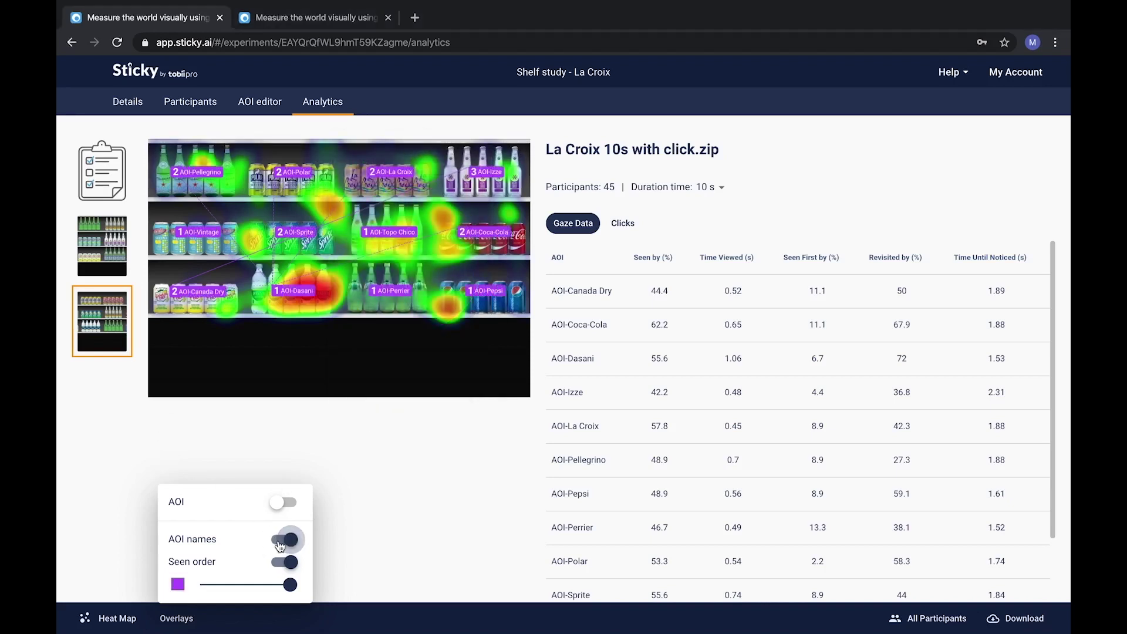
left_click(376, 546)
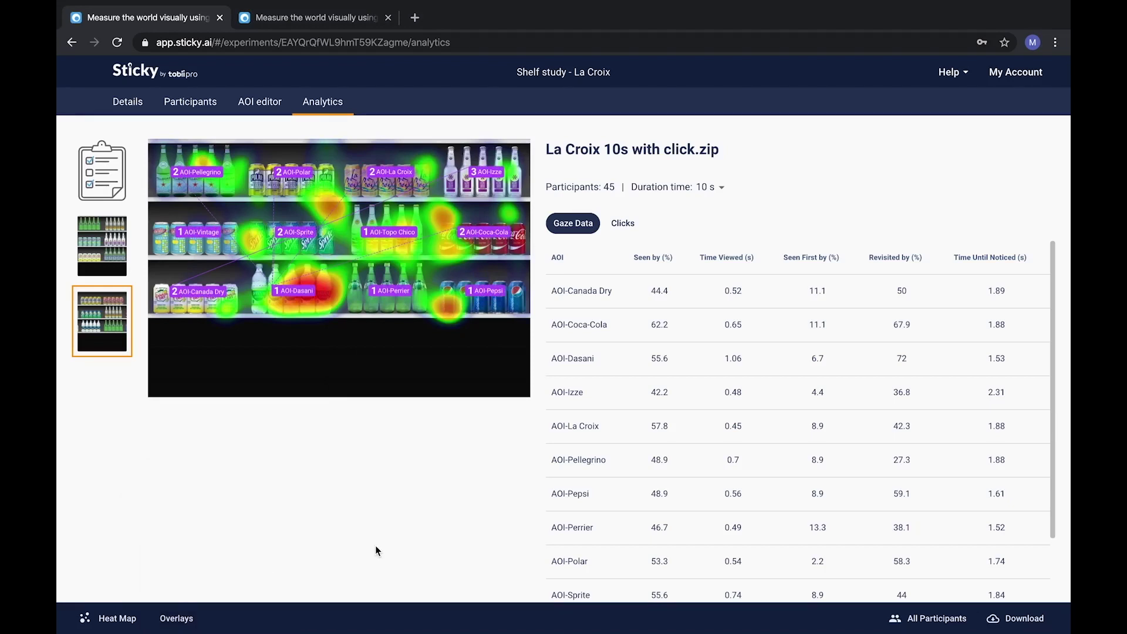
left_click(910, 621)
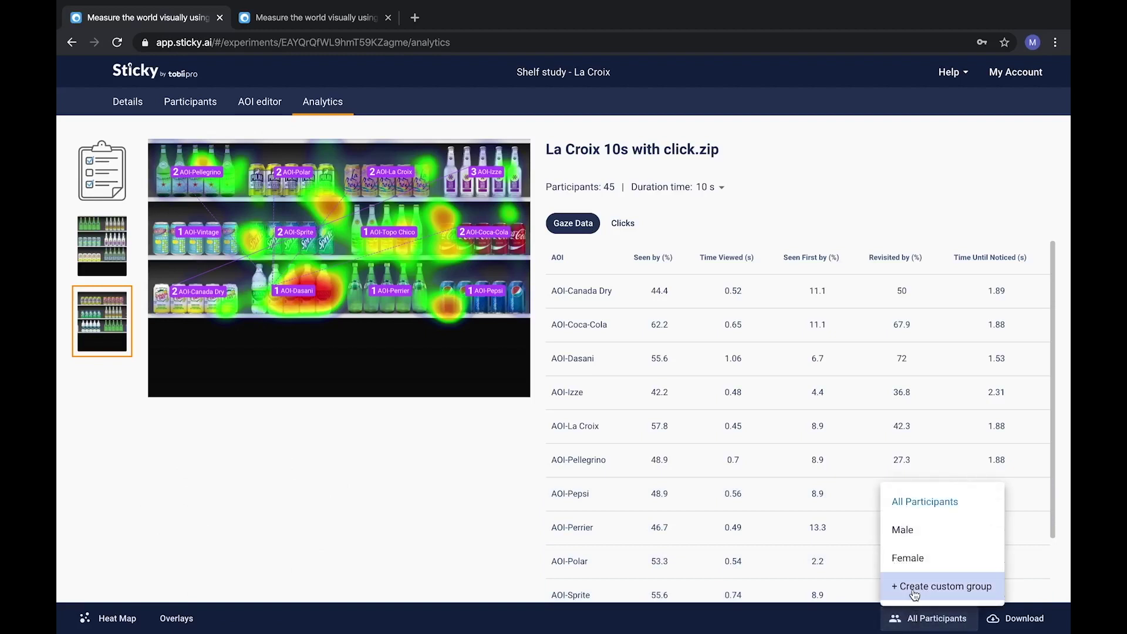
left_click(913, 593)
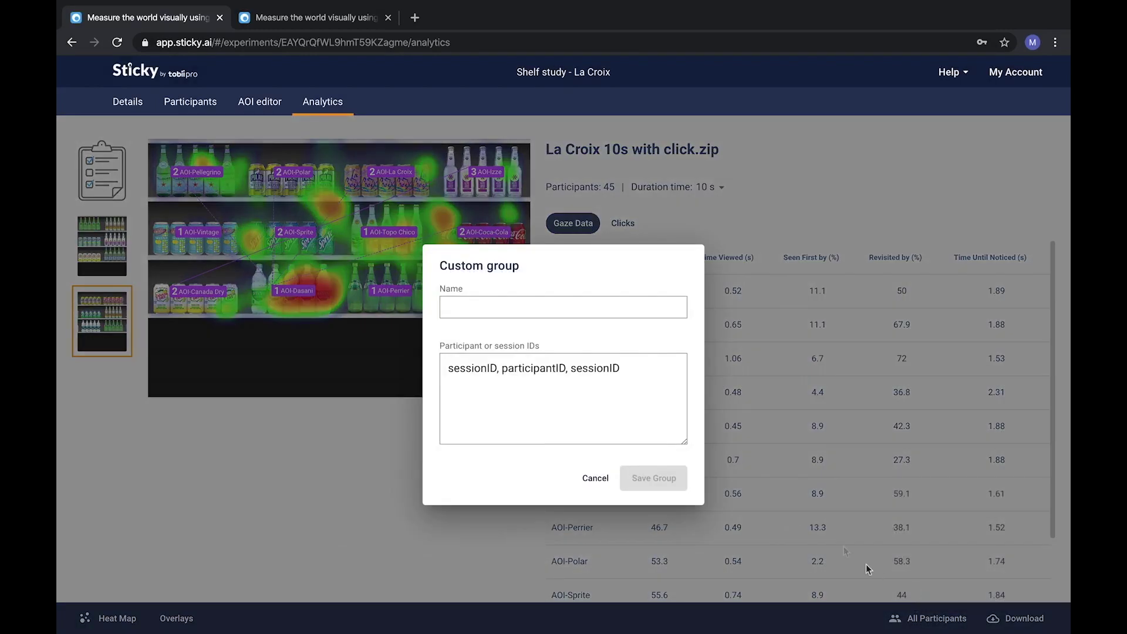
left_click(594, 491)
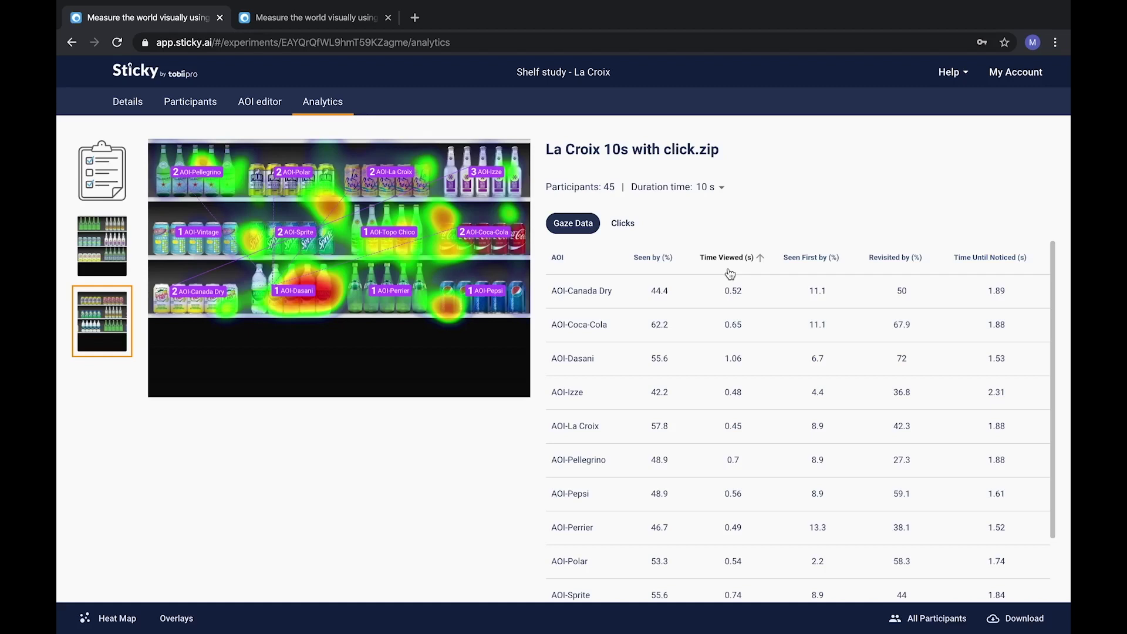
Sort AOIs by Seen First by, Revisited by and Time Until Noticed, then switch to Clicks.
left_click(811, 273)
left_click(895, 273)
left_click(996, 274)
left_click(622, 223)
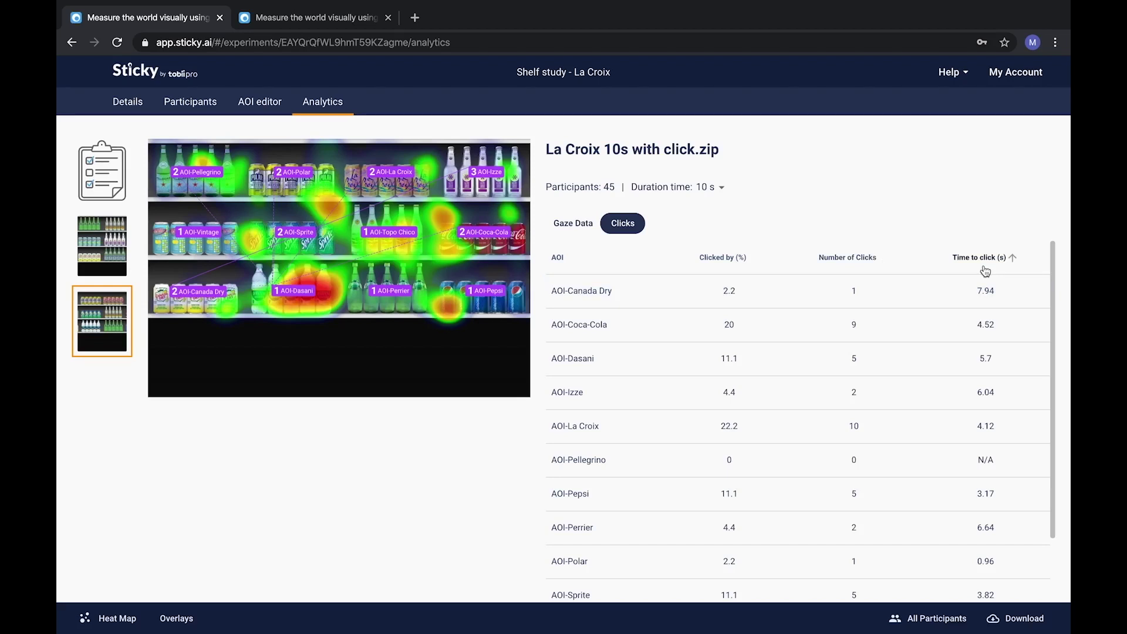
Sort the click table by Time to click ascending then descending, and return to the other study tab.
left_click(1013, 259)
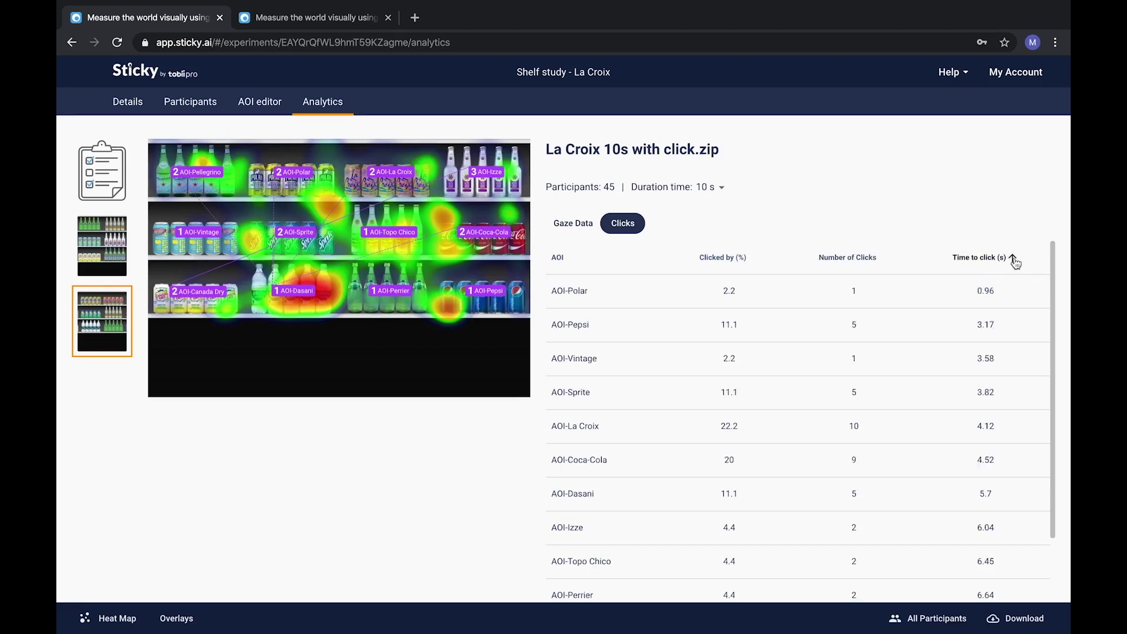
left_click(1014, 259)
key("ctrl+Tab")
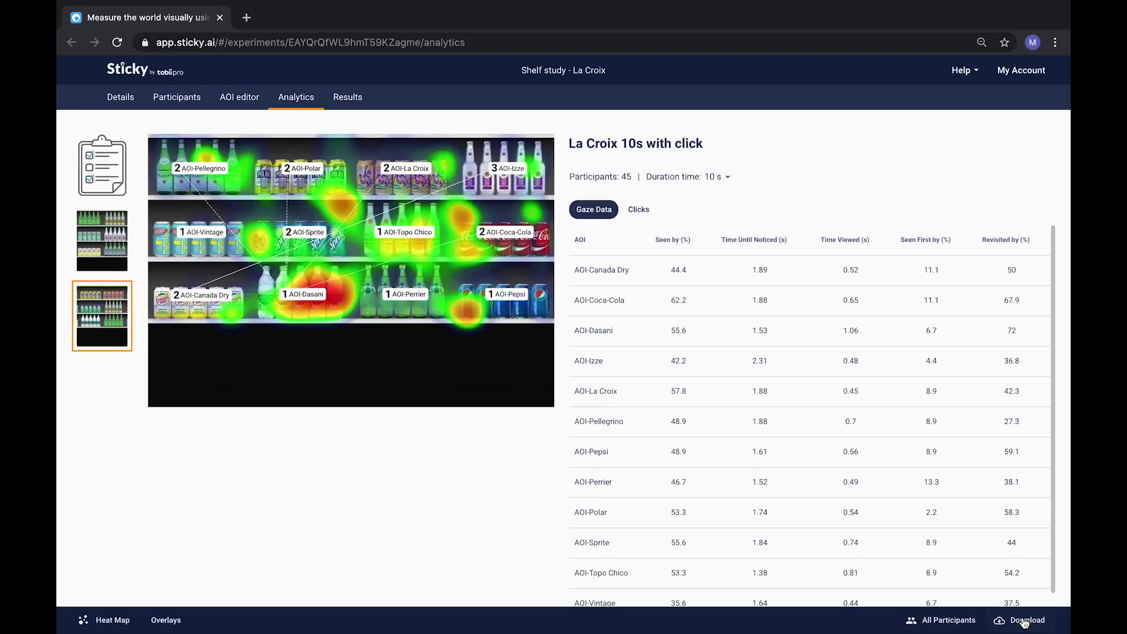
In Download Analytics, tick all six visualizations and untick the metrics.
left_click(1024, 621)
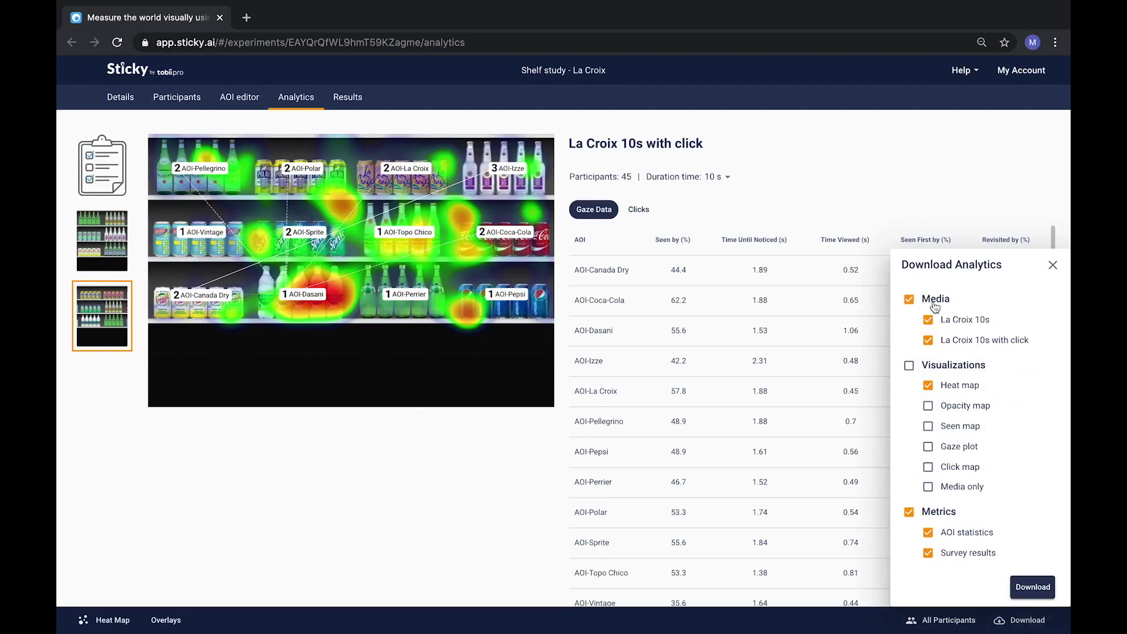
left_click(910, 367)
left_click(909, 513)
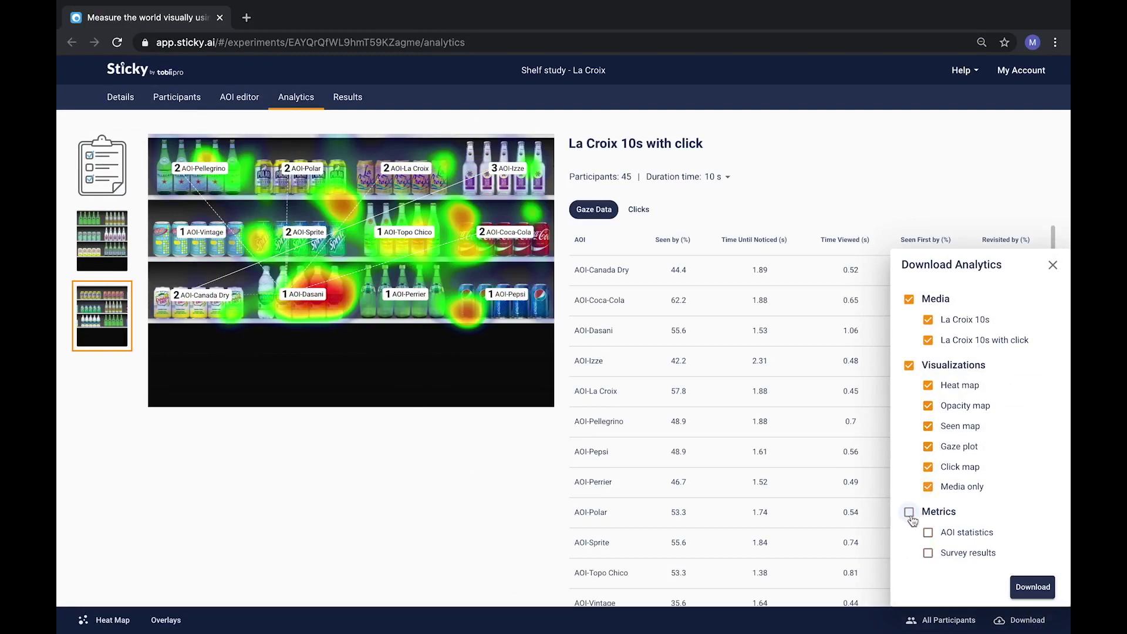